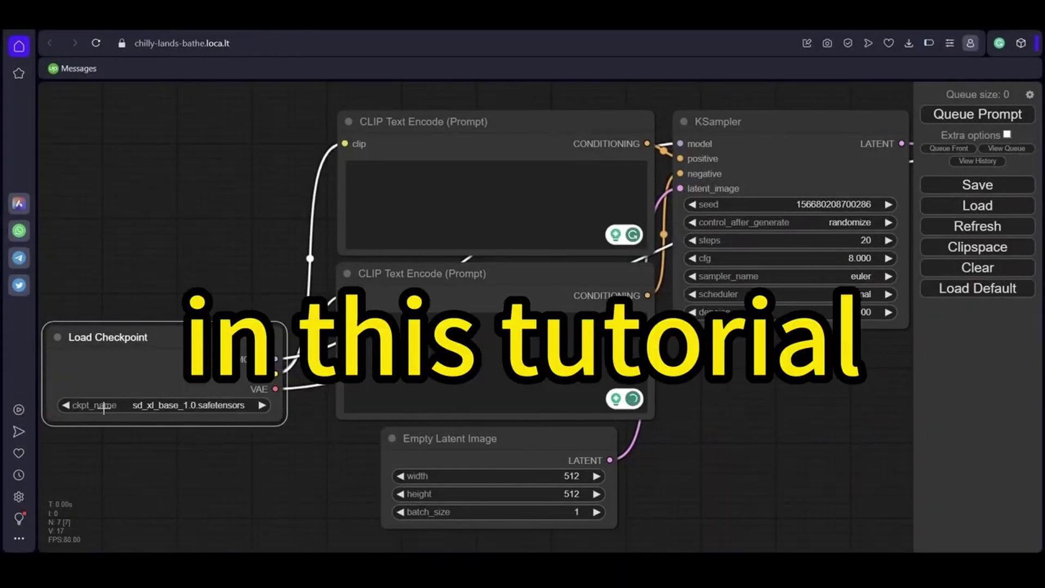
Switch the Load Checkpoint model to DreamShaper_6.31_BakedVae.safetensors.
click(65, 404)
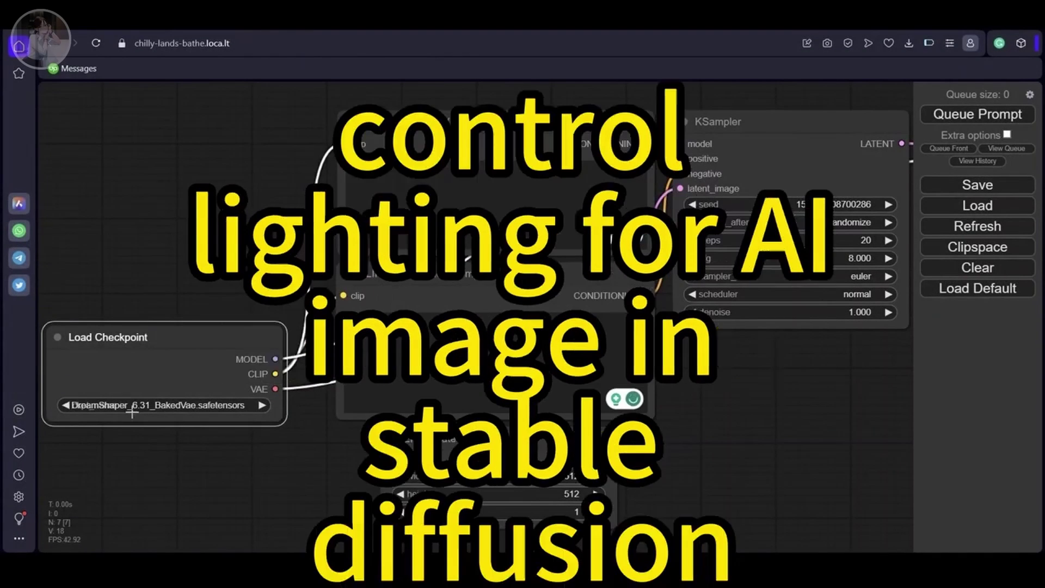
scroll(128, 398, up, 3)
click(194, 400)
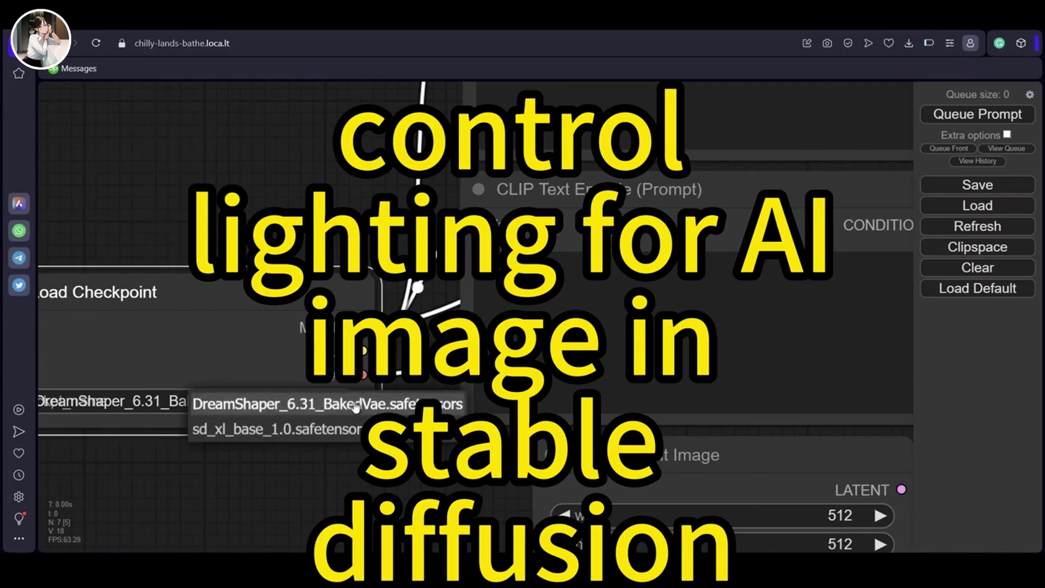
click(355, 413)
scroll(354, 413, down, 5)
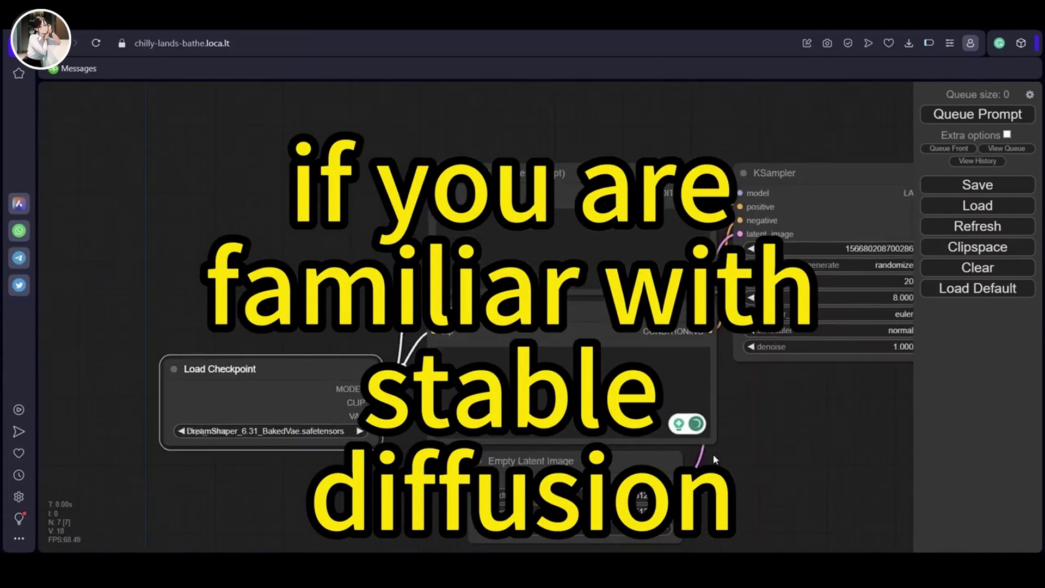
drag(757, 415, 658, 400)
scroll(658, 400, up, 3)
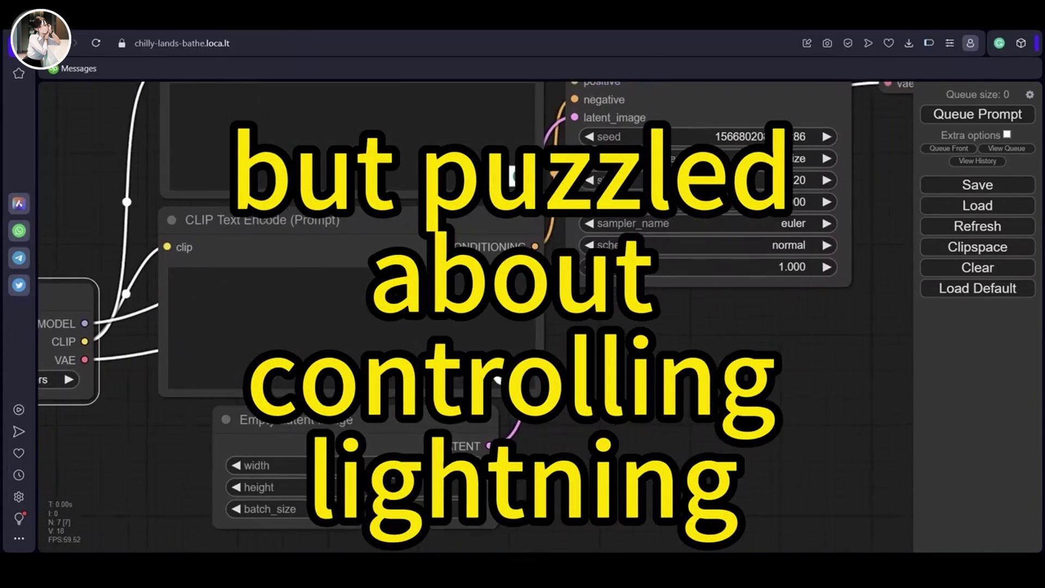
drag(605, 496, 585, 488)
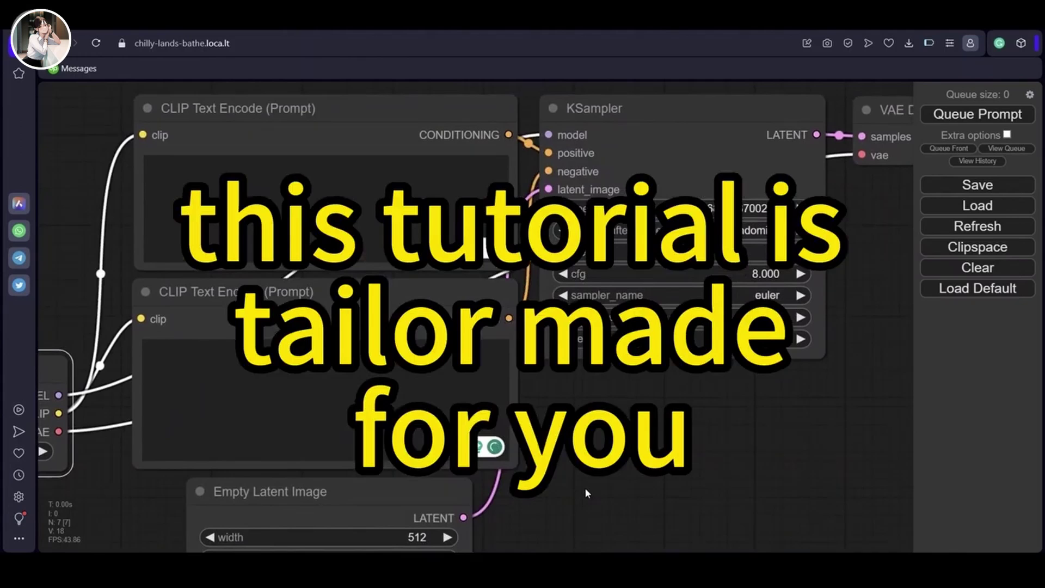
Set the positive prompt to 'fashion photography, a woman' and paste the disfigured, ugly, cartoon, anime, nsfw negative prompt.
click(401, 203)
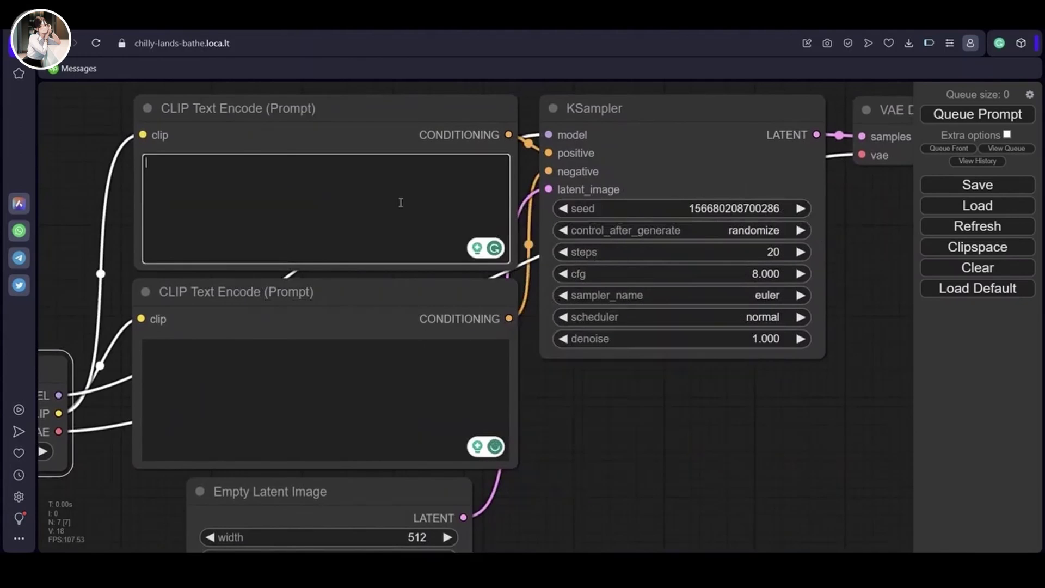
click(368, 375)
text(disfigured, ugly, bad, immature, cartoon, anime, 3d, painting, b&w, nsfw)
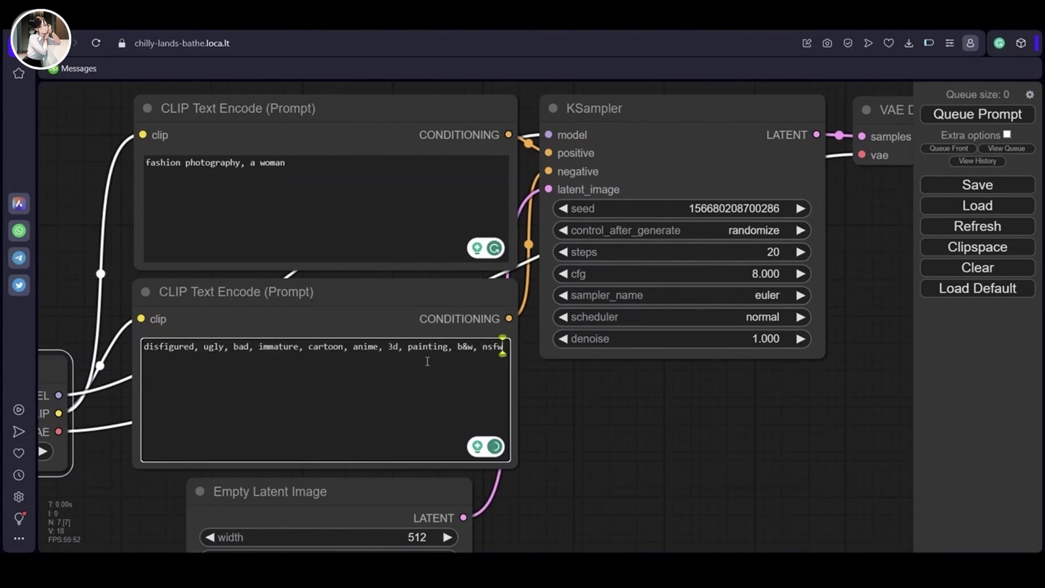
drag(623, 413, 654, 320)
Set the latent image size to width 512 and height 768.
click(469, 434)
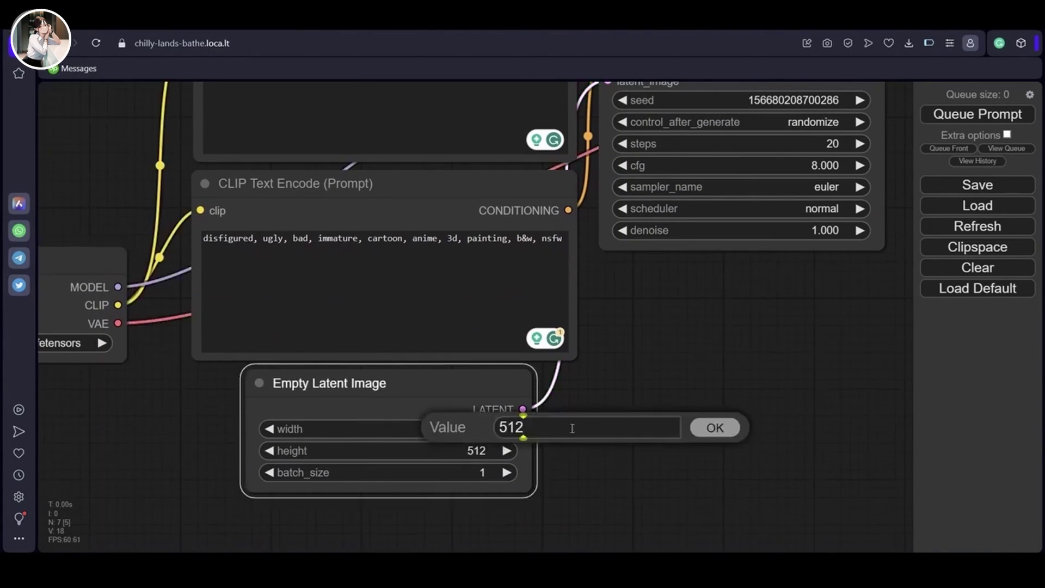
click(706, 433)
click(477, 451)
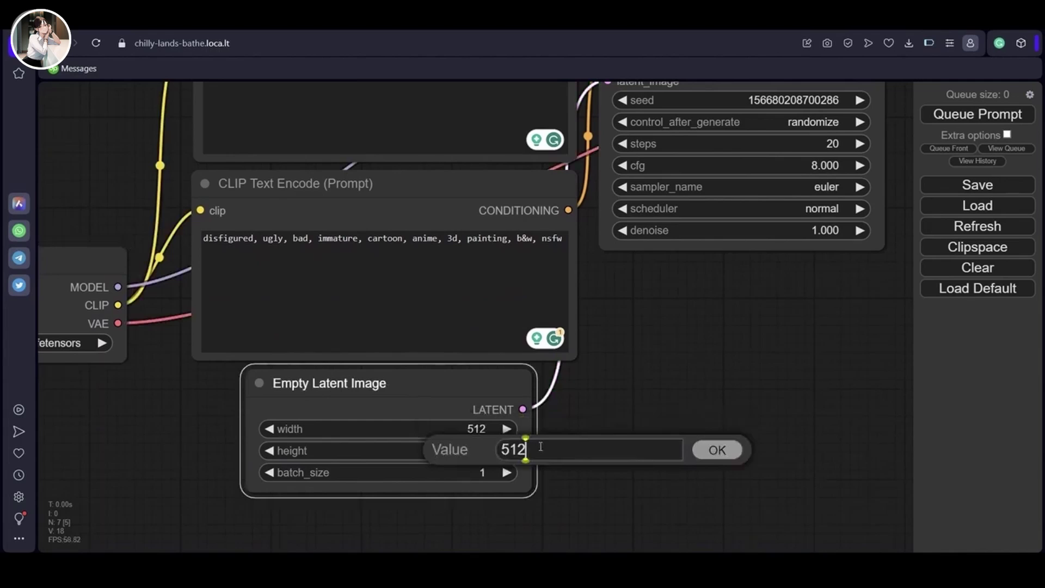
text(768)
click(712, 451)
Set the KSampler seed to 94858136.
scroll(646, 447, up, 5)
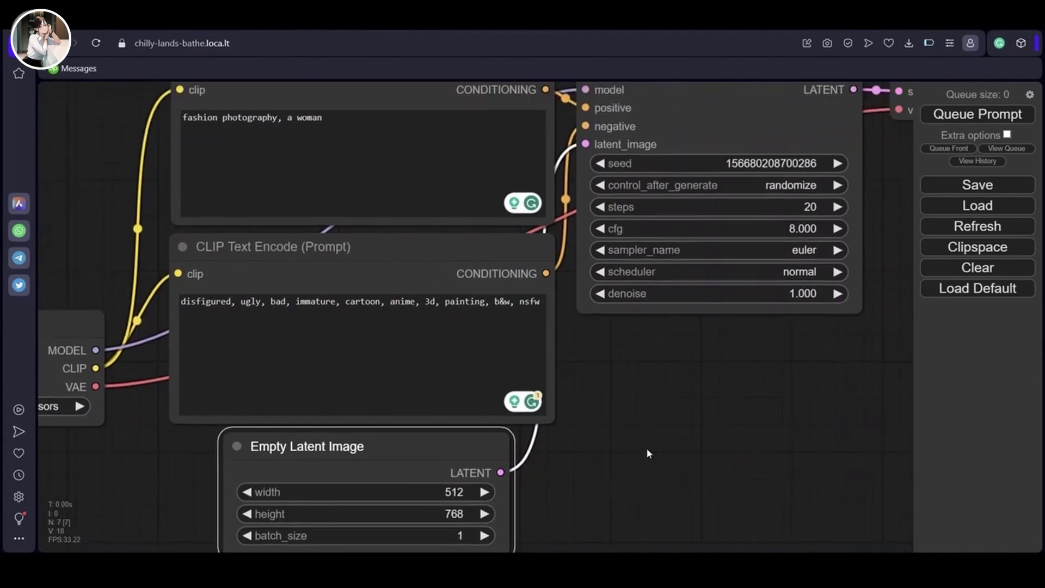
scroll(636, 489, up, 1)
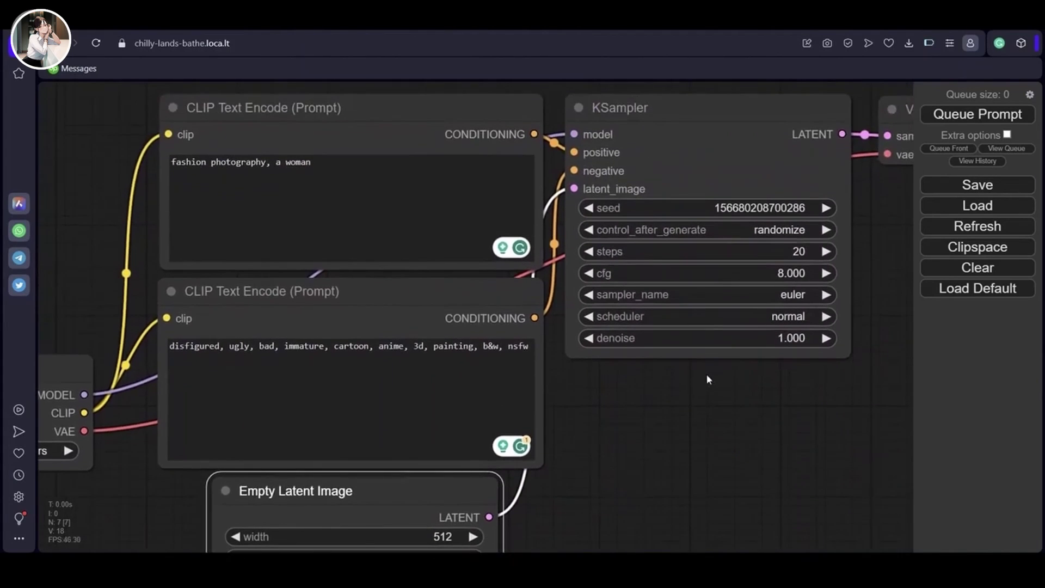
click(809, 208)
key(ctrl+a)
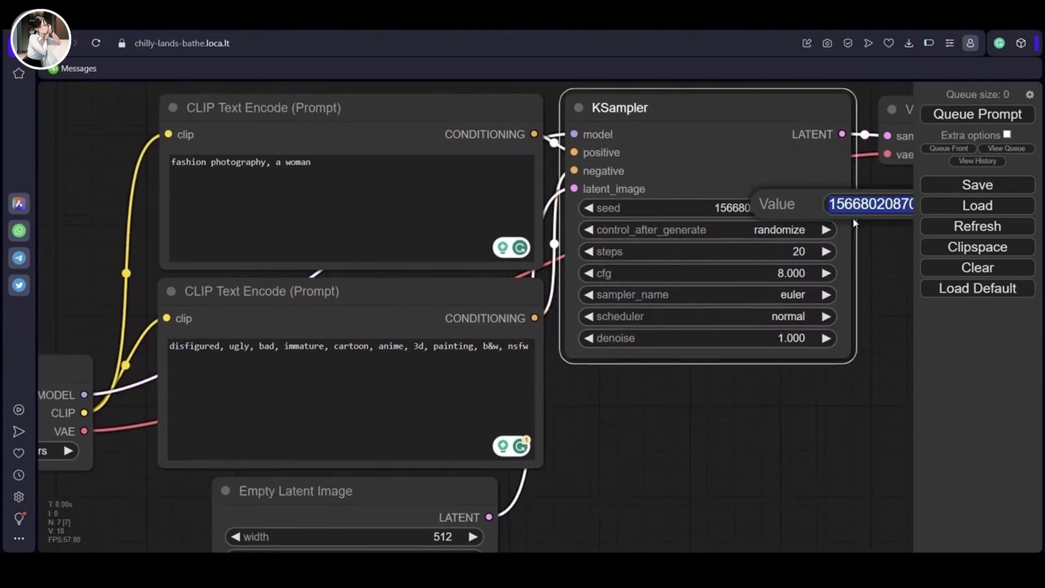
text(94858136)
key(Return)
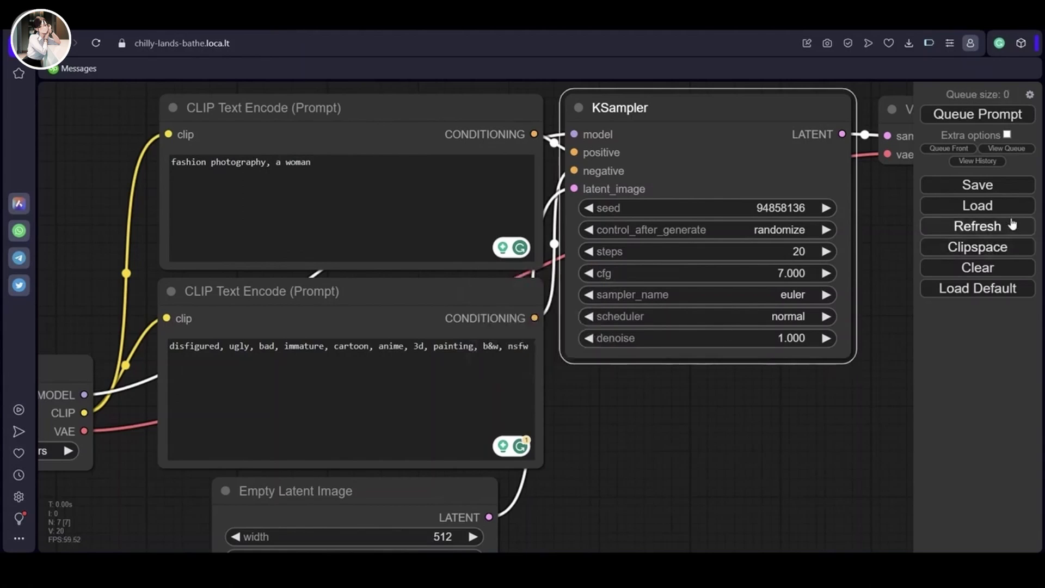
scroll(843, 389, down, 3)
drag(840, 384, 710, 377)
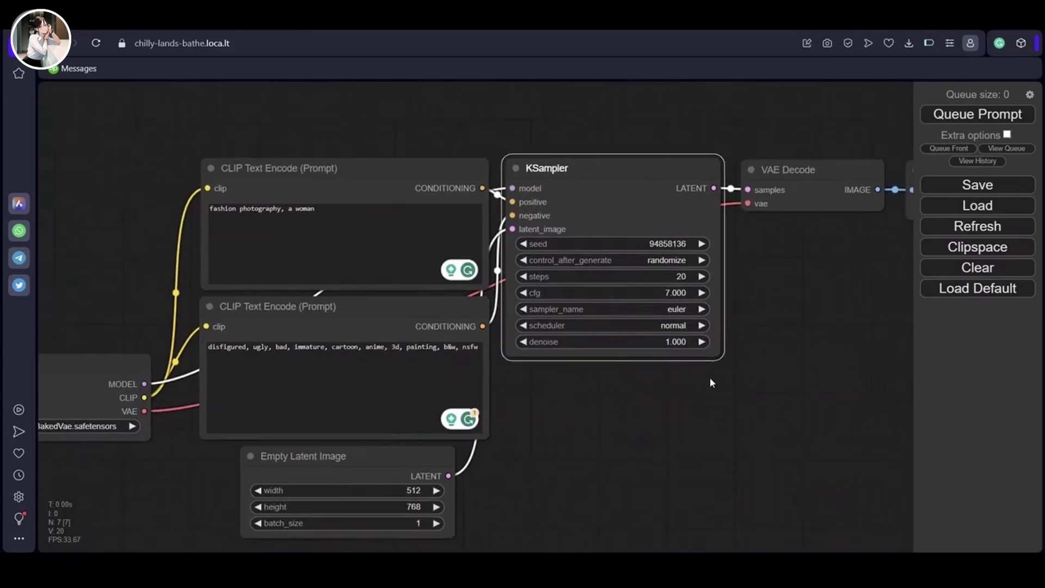
scroll(805, 326, up, 2)
drag(792, 326, 796, 321)
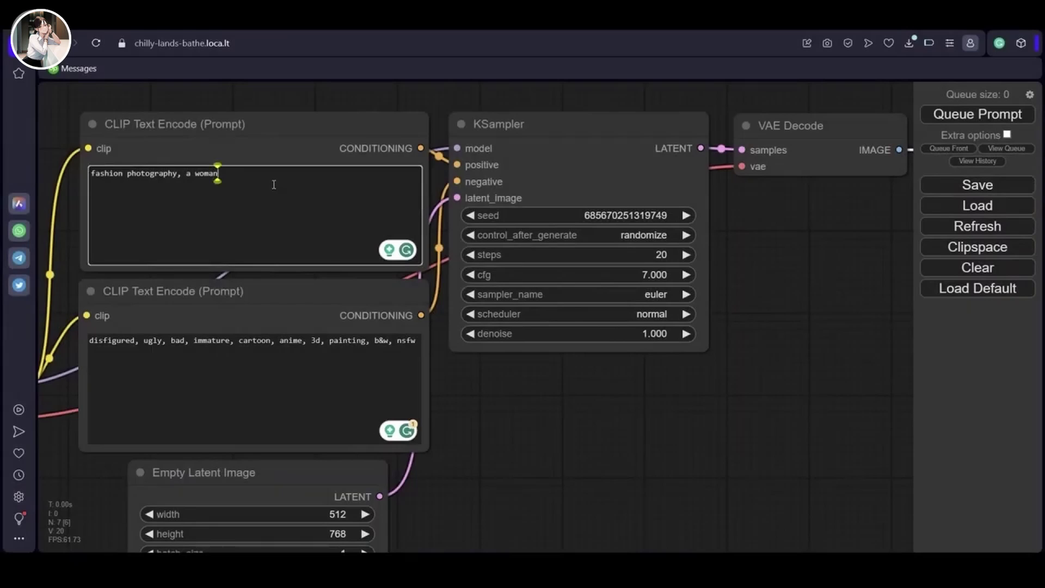
Append ', volumetric' to the positive prompt and generate a new image.
text(volumetric)
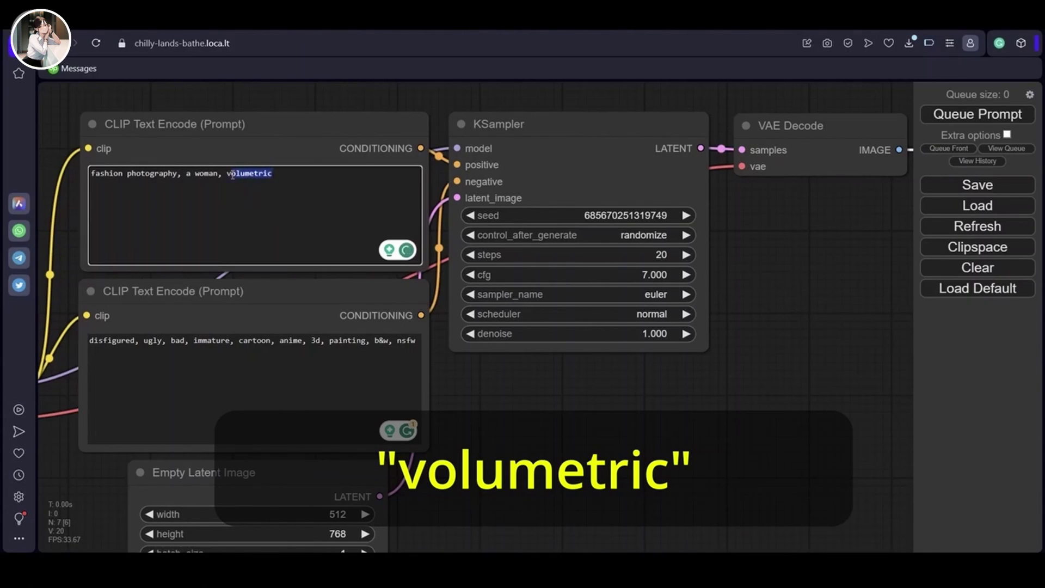
click(1002, 126)
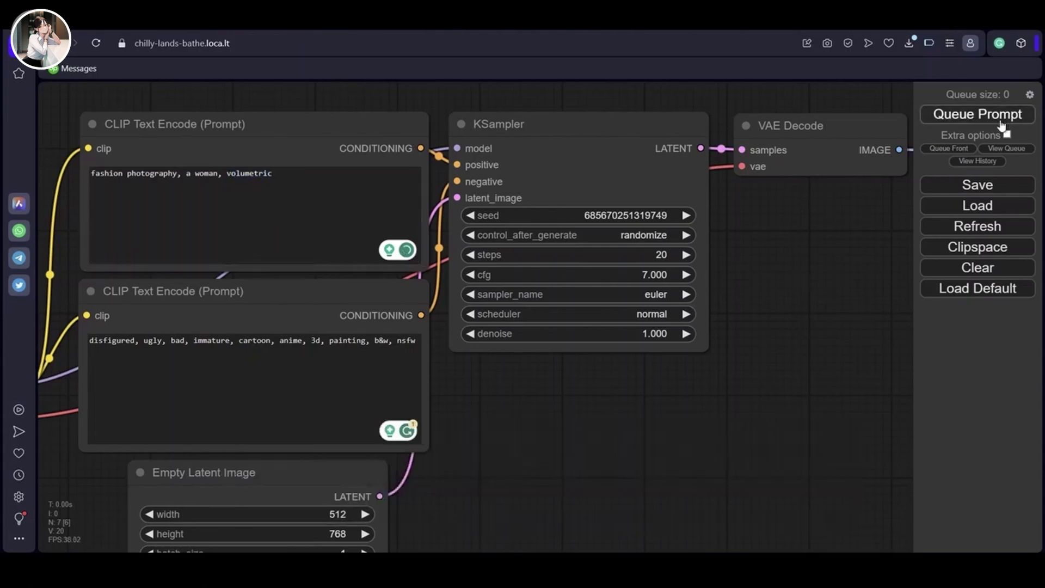
click(1002, 121)
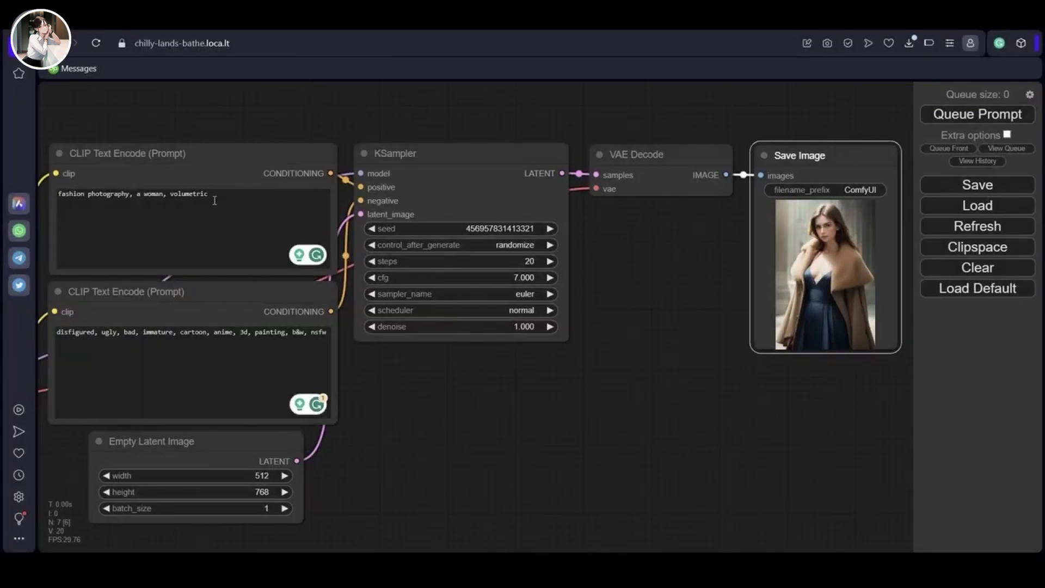
Replace 'volumetric' with 'rim lighting' in the positive prompt and generate the image.
double_click(211, 198)
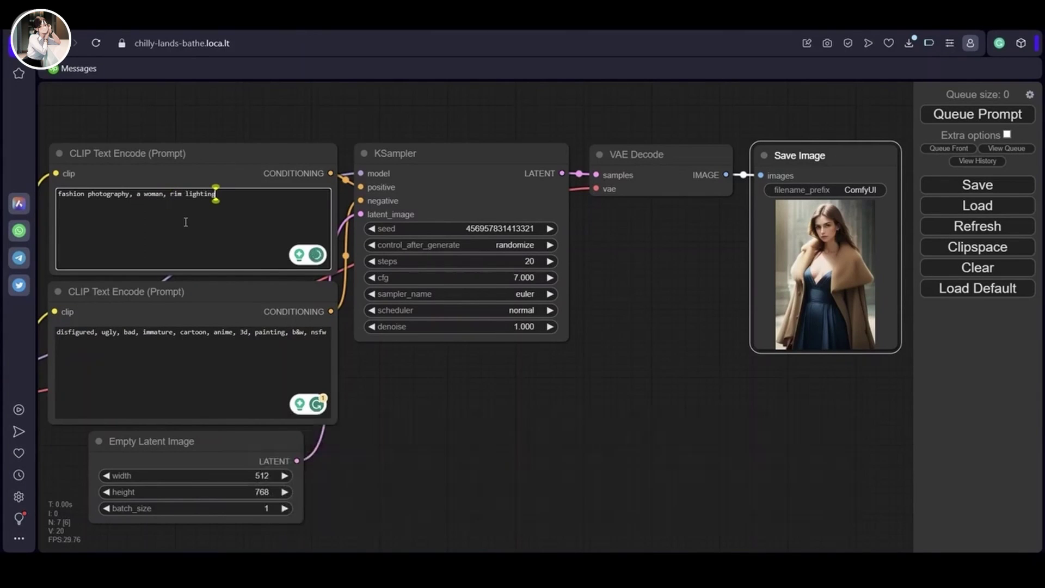
click(1005, 132)
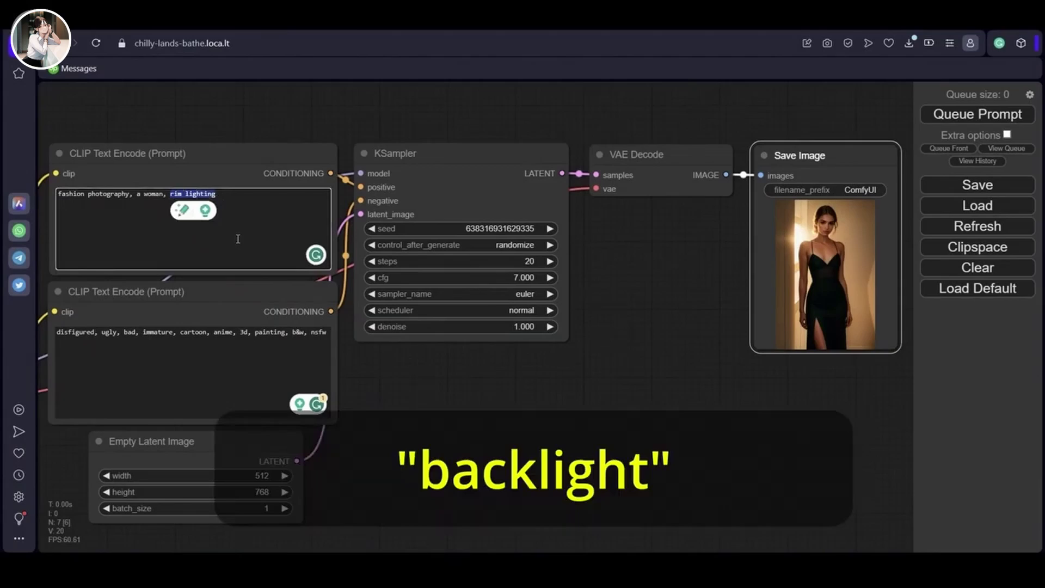
Generate an image with the lighting keywords 'crepuscular rays, face'.
click(976, 115)
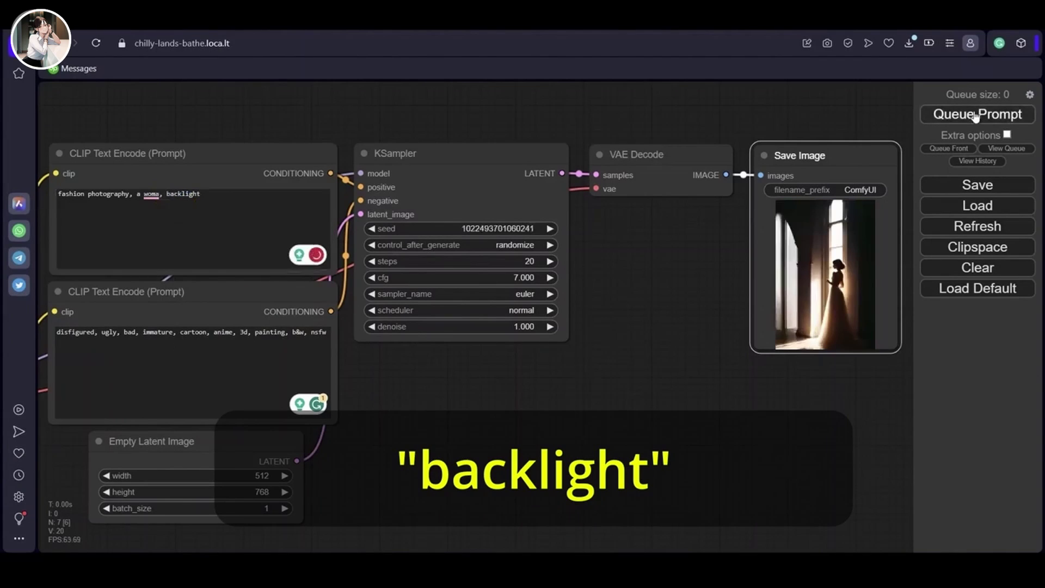
click(977, 115)
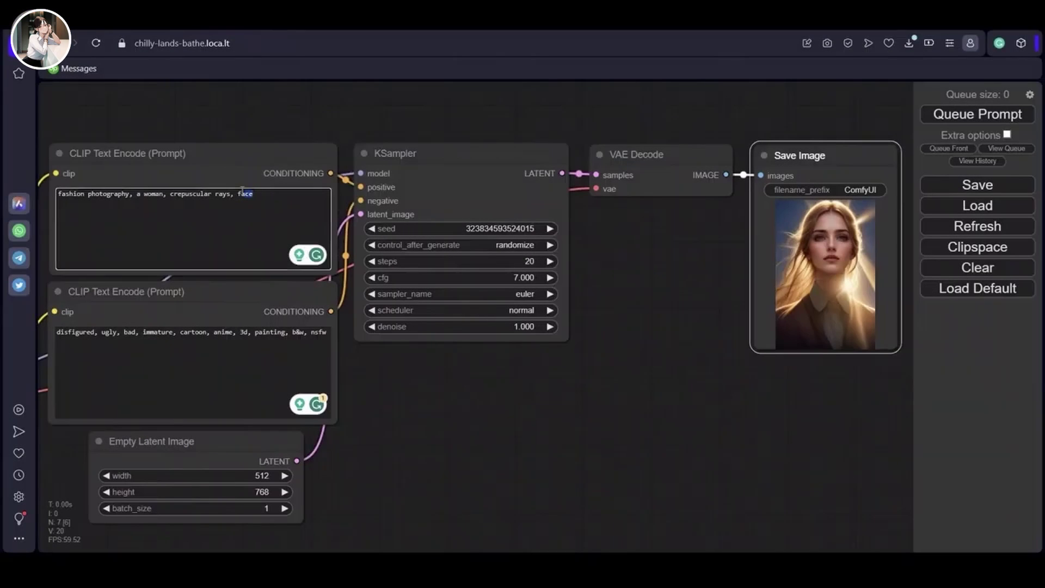
Replace the crepuscular rays keywords with 'sunlight' and generate the image.
drag(164, 192, 168, 193)
click(963, 115)
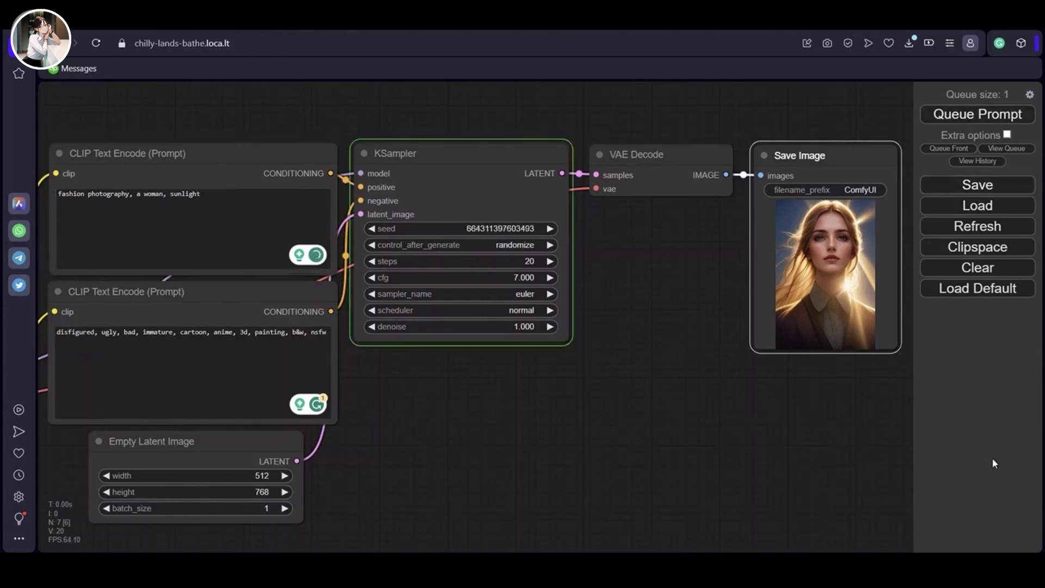